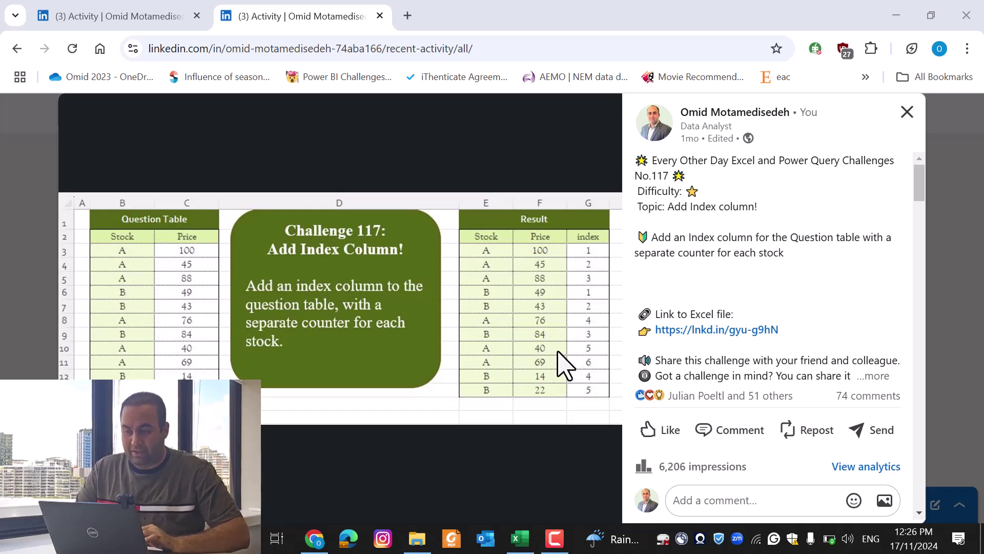
Scroll through the Challenge 127 post's comments to read submitted formula solutions, including a REDUCE-based LAMBDA.
click(93, 23)
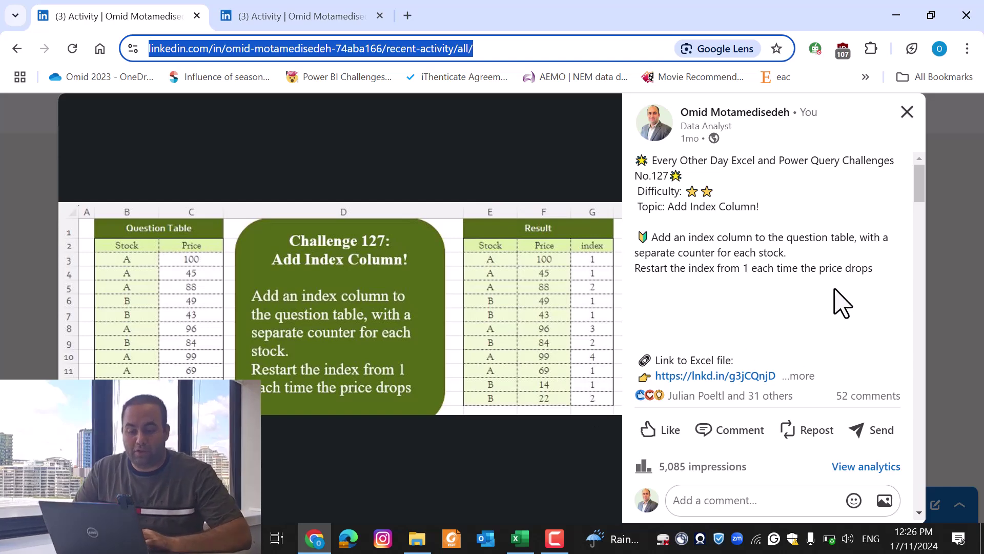
scroll(836, 296, down, 3)
scroll(836, 297, down, 15)
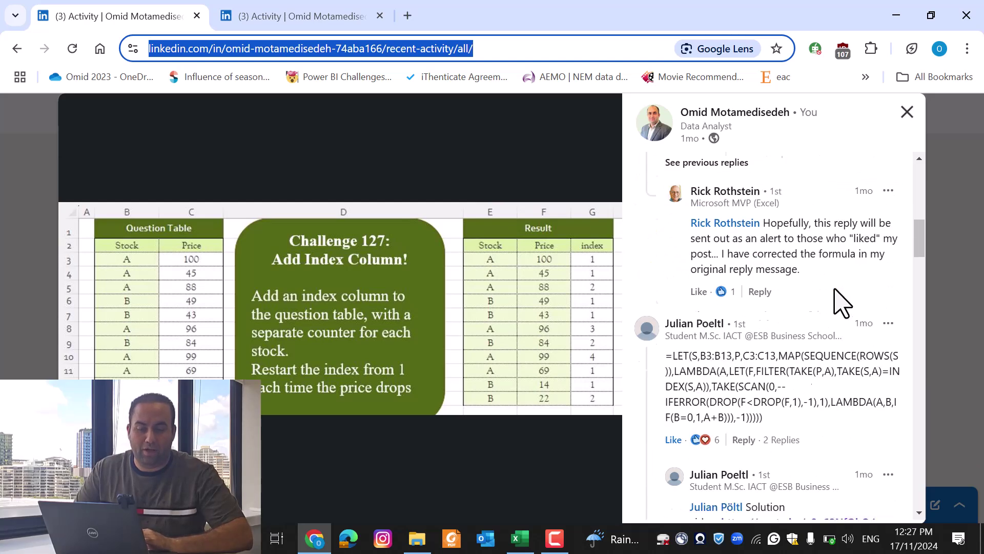
scroll(837, 299, down, 1)
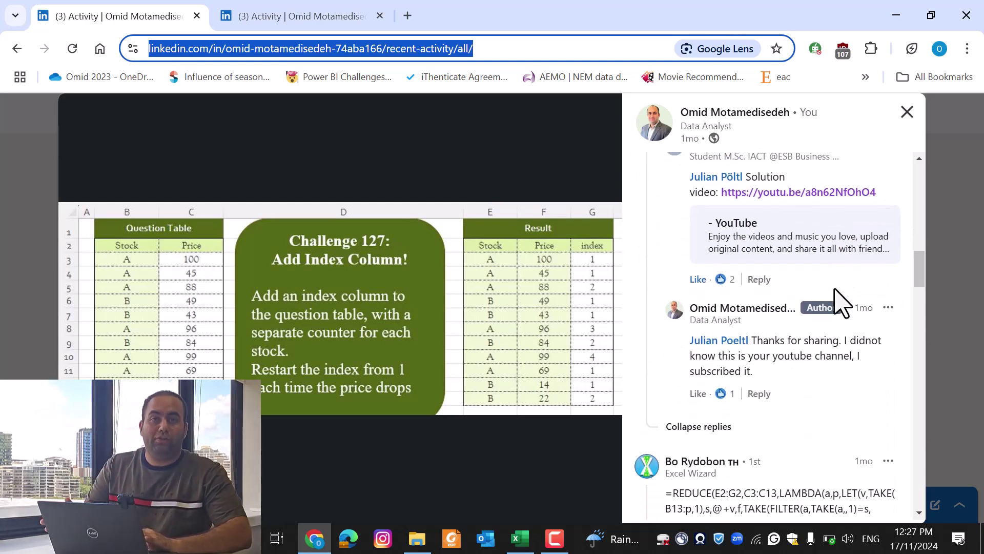
scroll(836, 300, down, 3)
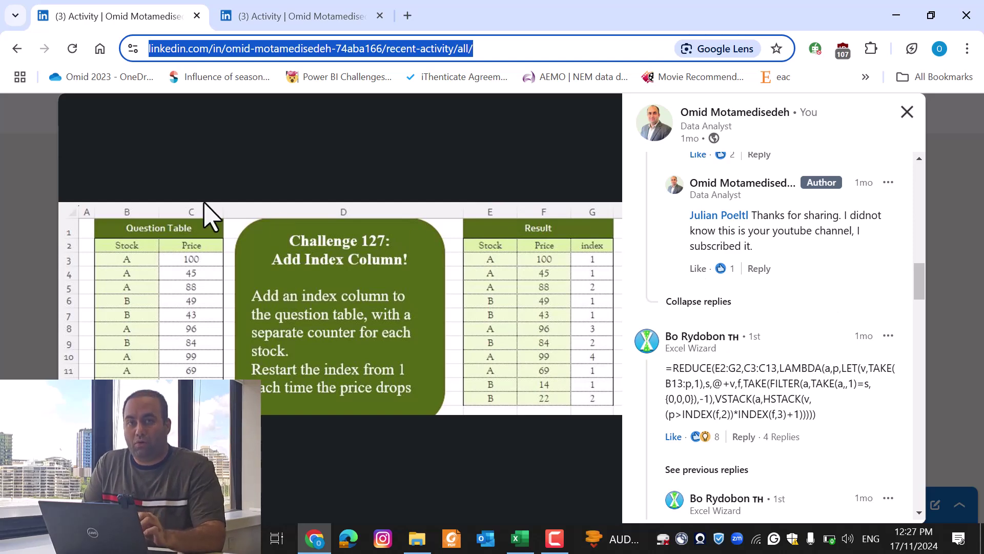
Back in Power Query Editor, add a 0-based Index column numbering the rows 0 to 10.
key(alt+Tab)
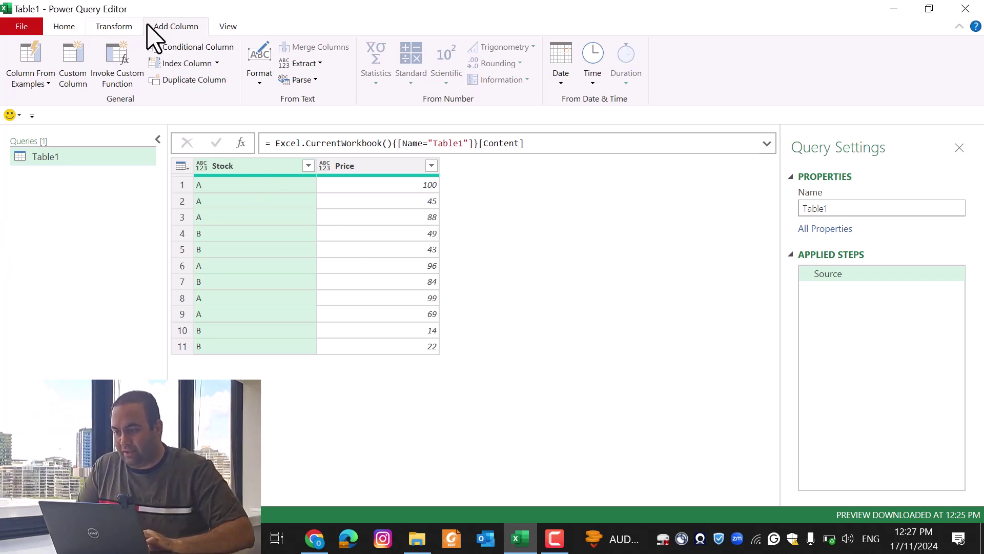
click(192, 63)
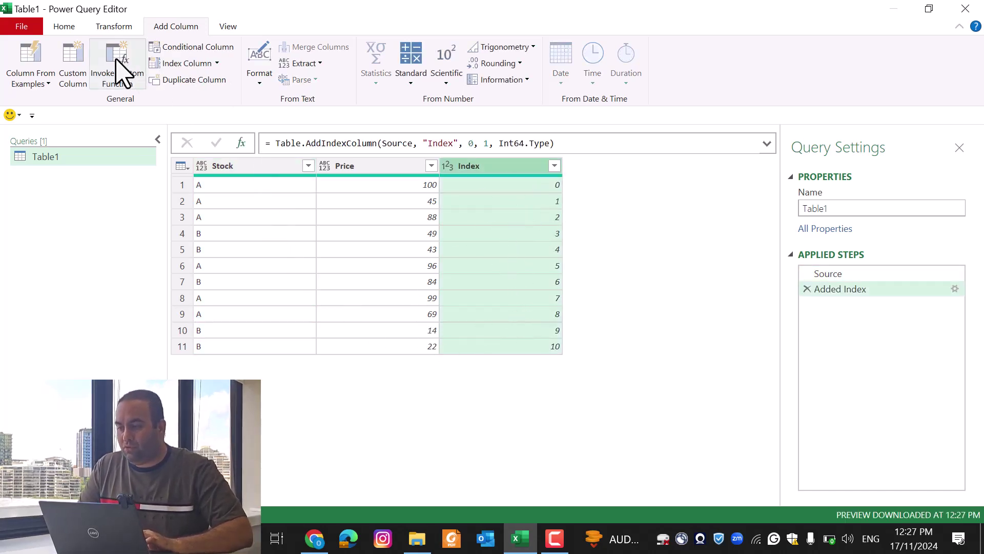
Create a 'Custom Indexing' column with formula Table.SelectRows(#"Added Index", (x)=> x[Stock]= [Stock]).
click(77, 64)
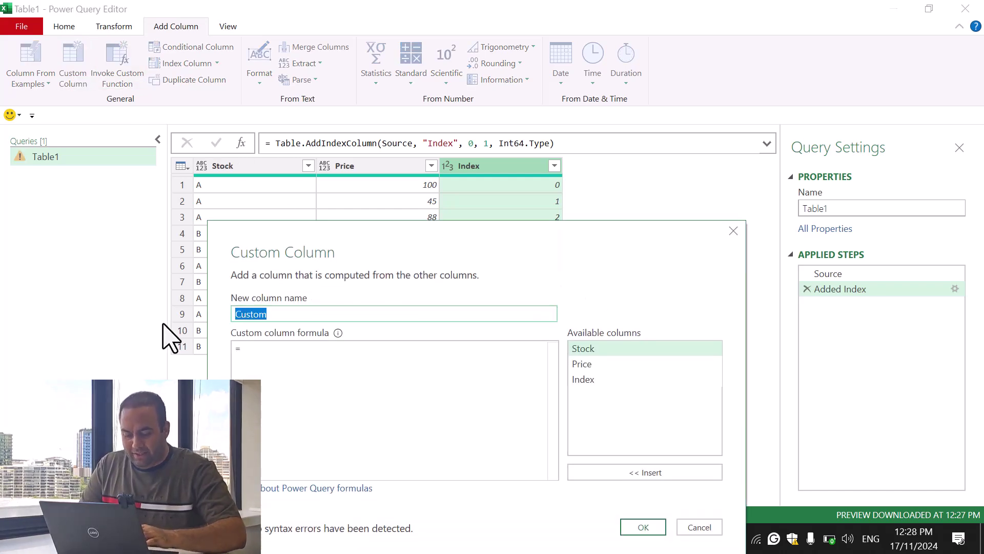
text(Custom In)
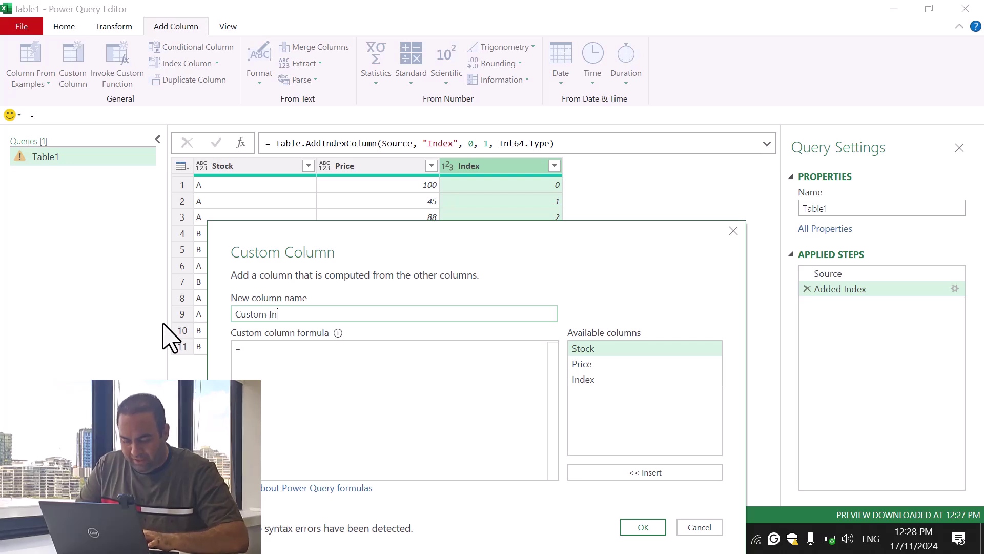
text(dexing)
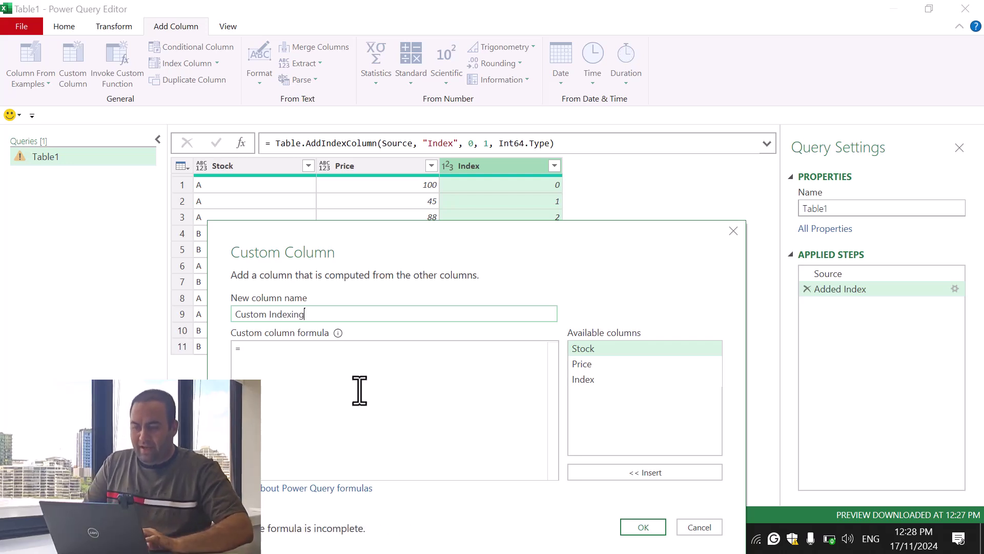
click(357, 385)
text(Tabl)
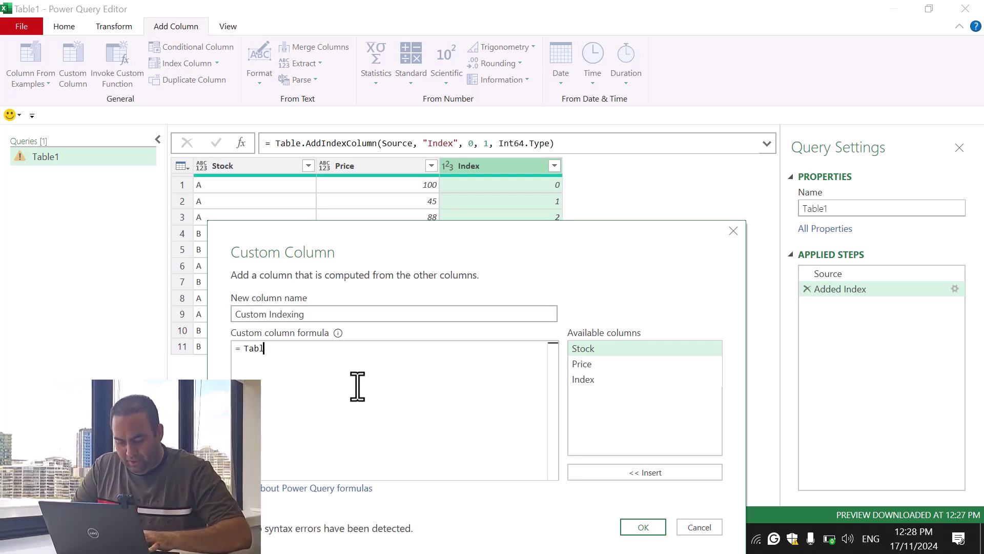
text(e.SelectRows)
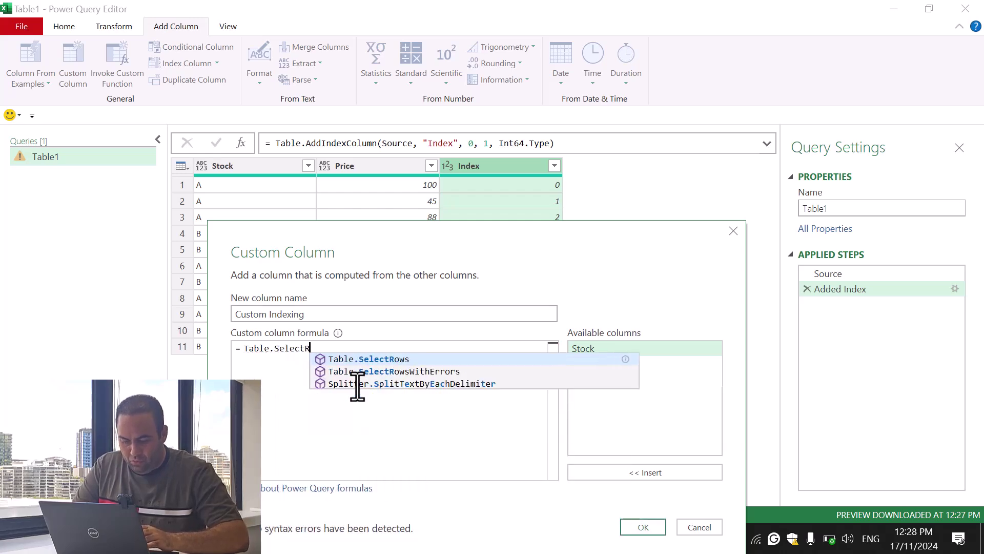
text(()
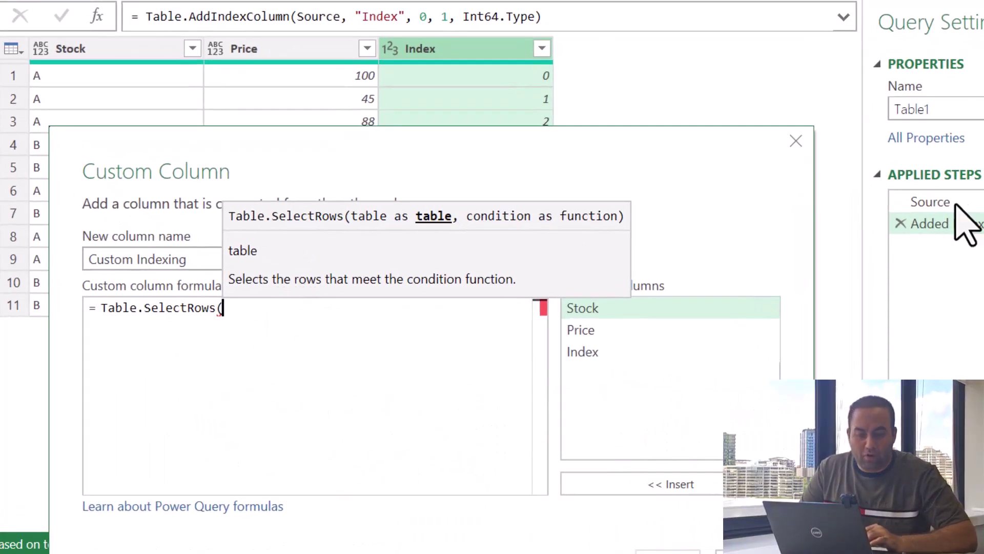
text(#)
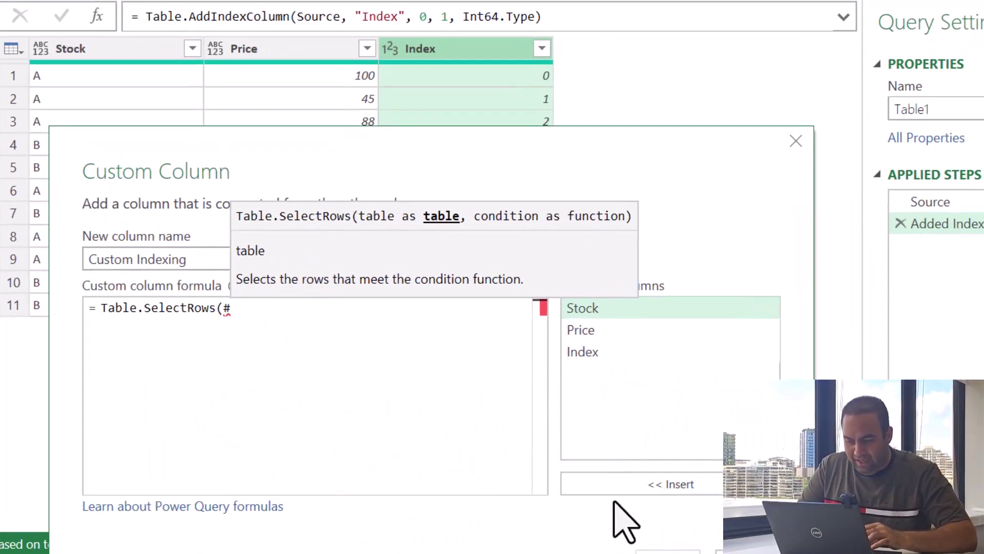
text("A)
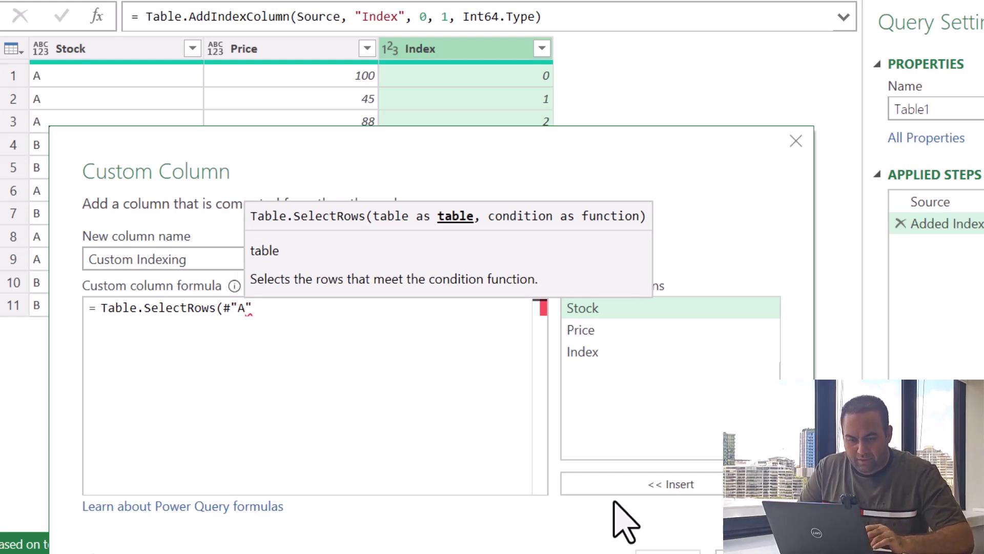
text(dded )
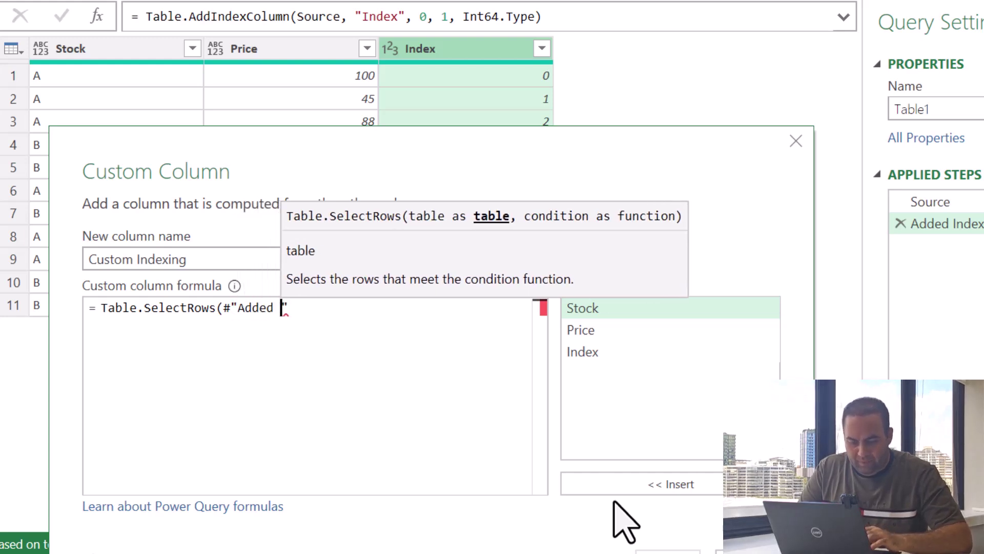
text(Index")
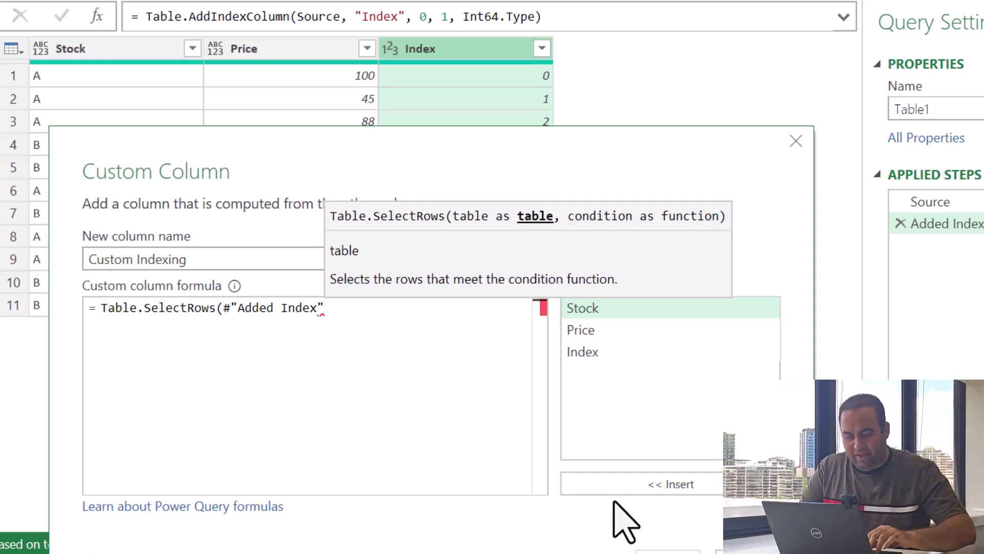
text(, (x))
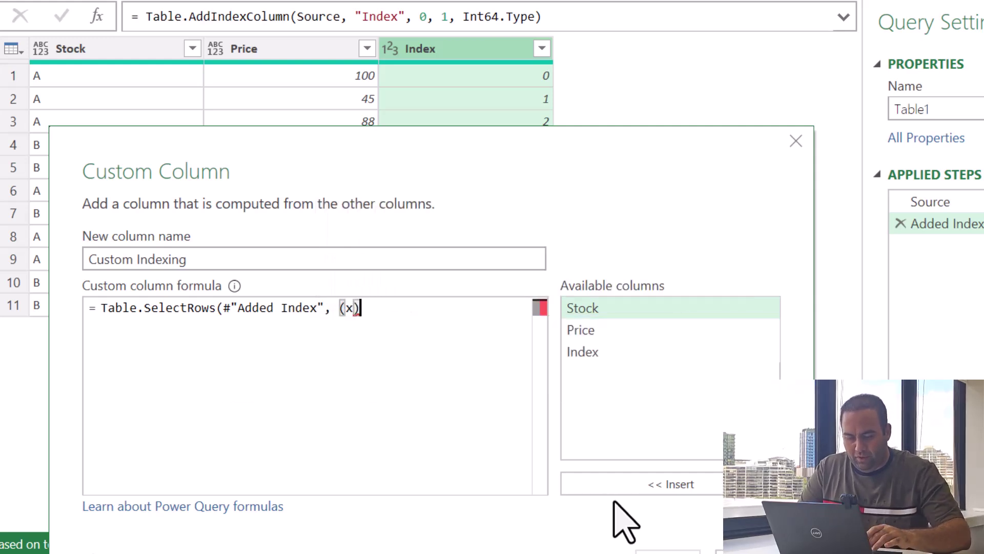
text(=> )
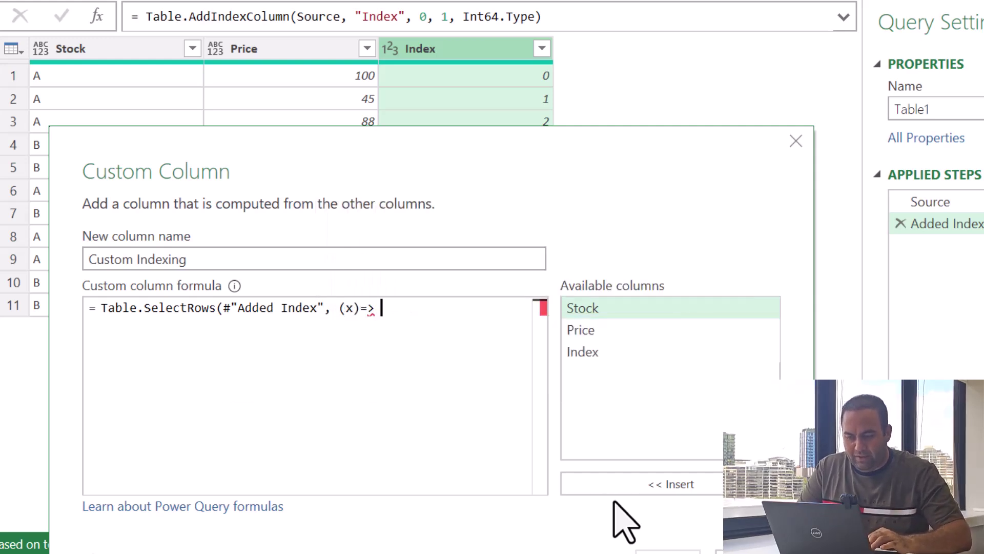
text(x[)
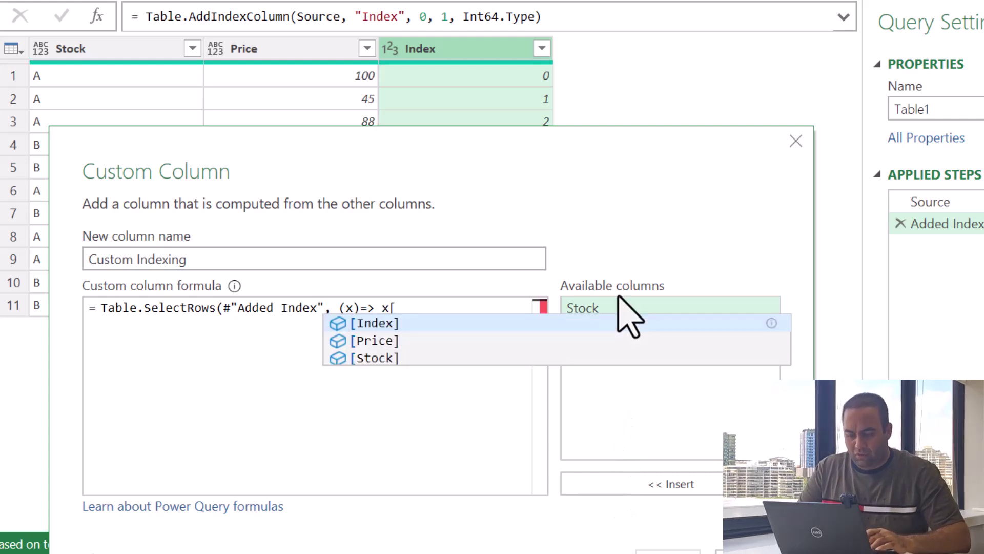
text(Stock)
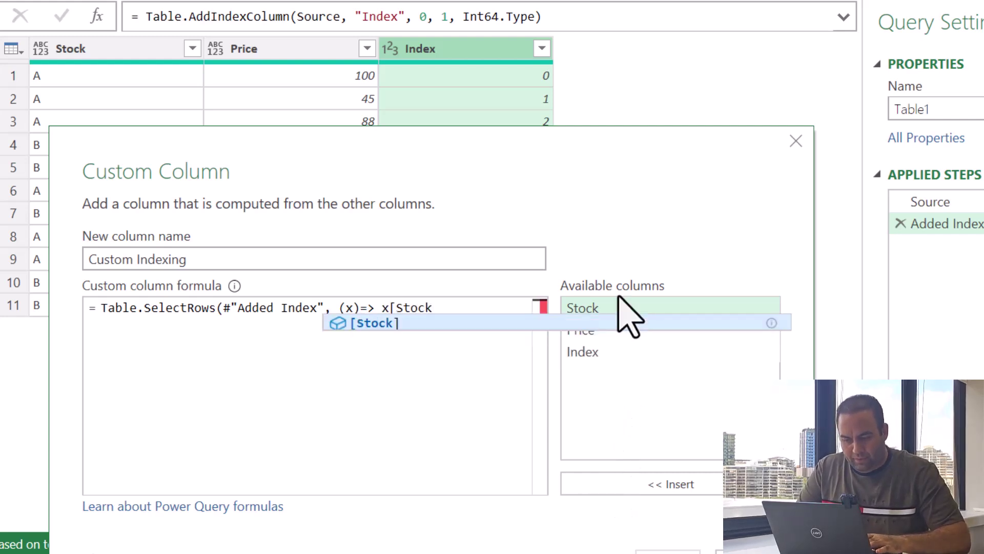
text(]=)
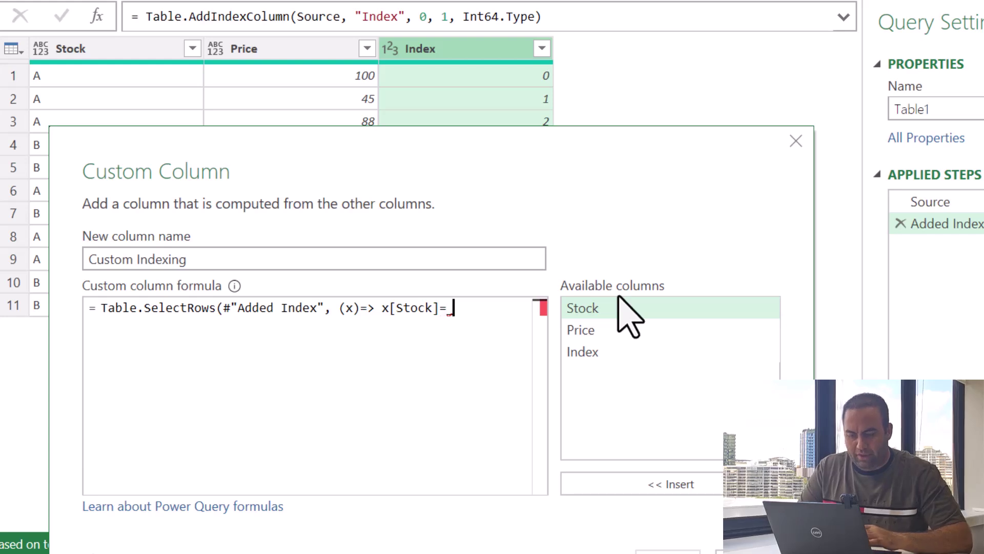
double_click(614, 304)
Close the formula, add the Custom Indexing column, and review Table.SelectRows, Table.AddColumn and each.
text())
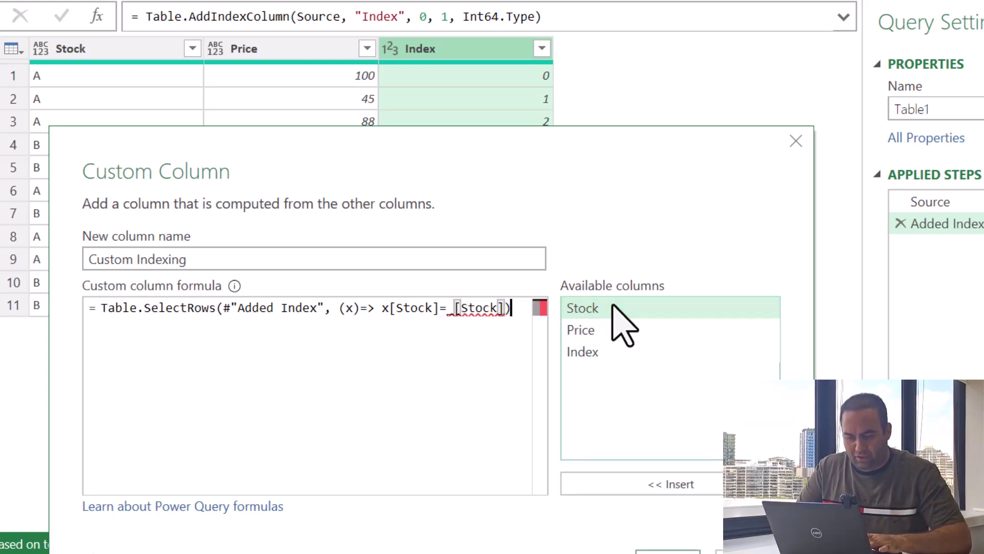
click(668, 551)
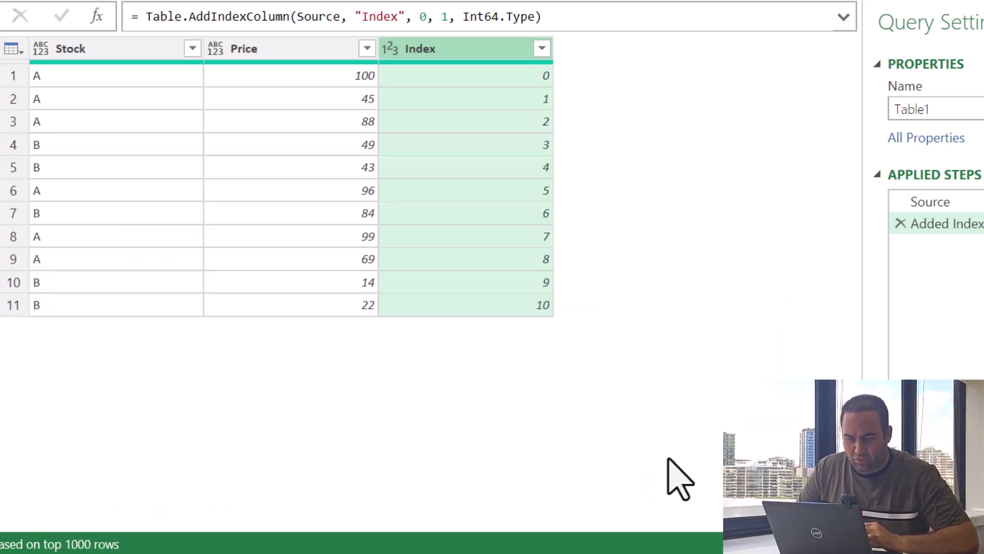
drag(553, 20, 613, 23)
click(154, 22)
drag(154, 21, 232, 23)
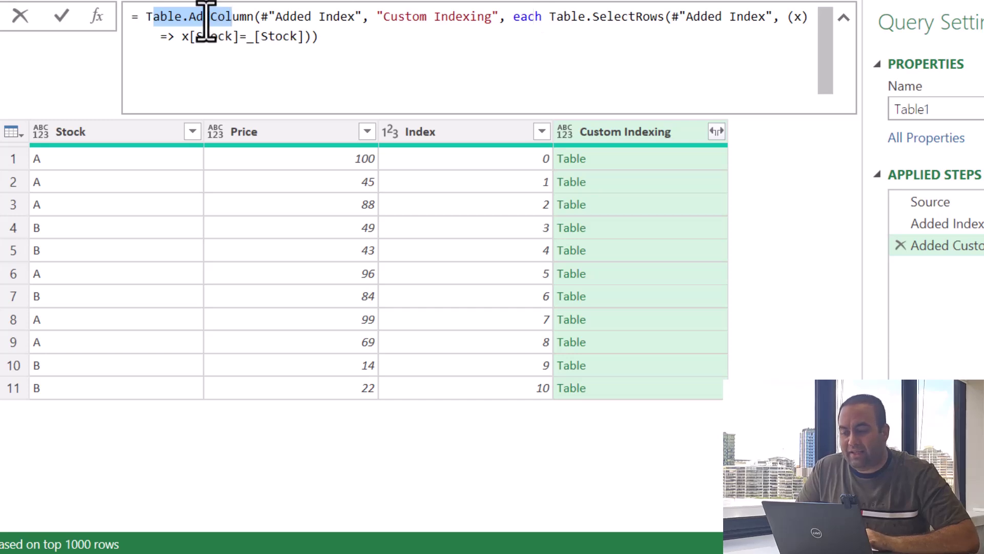
click(534, 21)
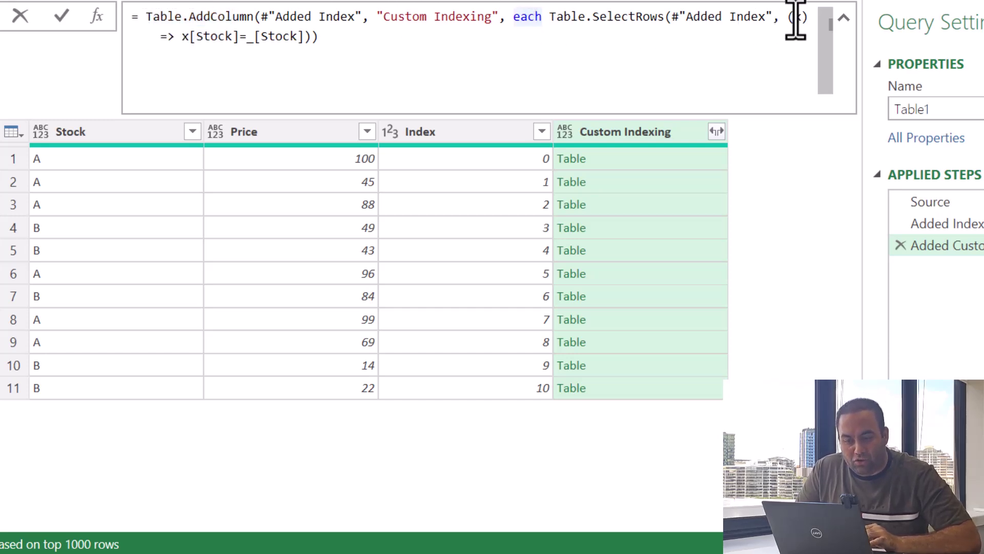
Review the (x) parameter and Stock-matching condition, then preview row 1's nested stock A table.
drag(788, 19, 175, 37)
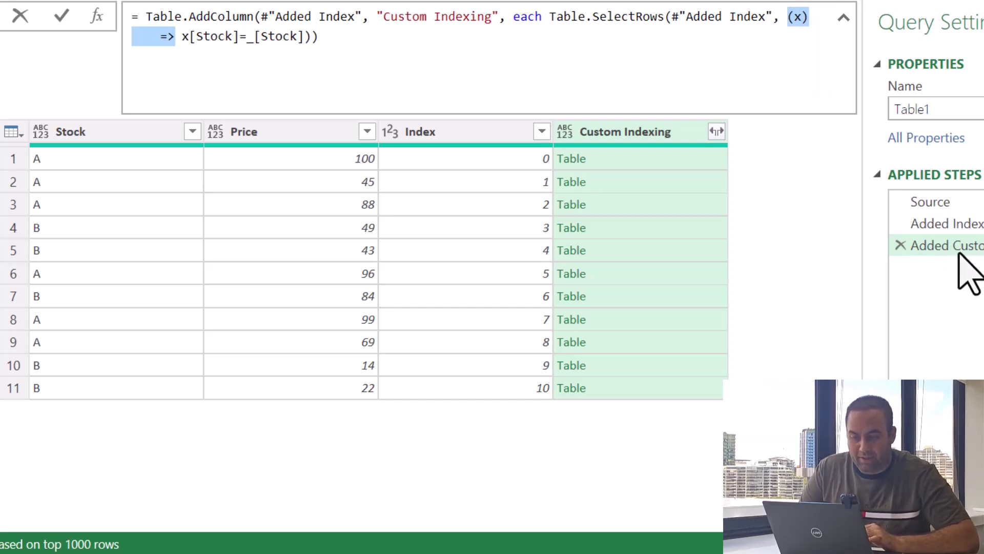
drag(182, 37, 305, 37)
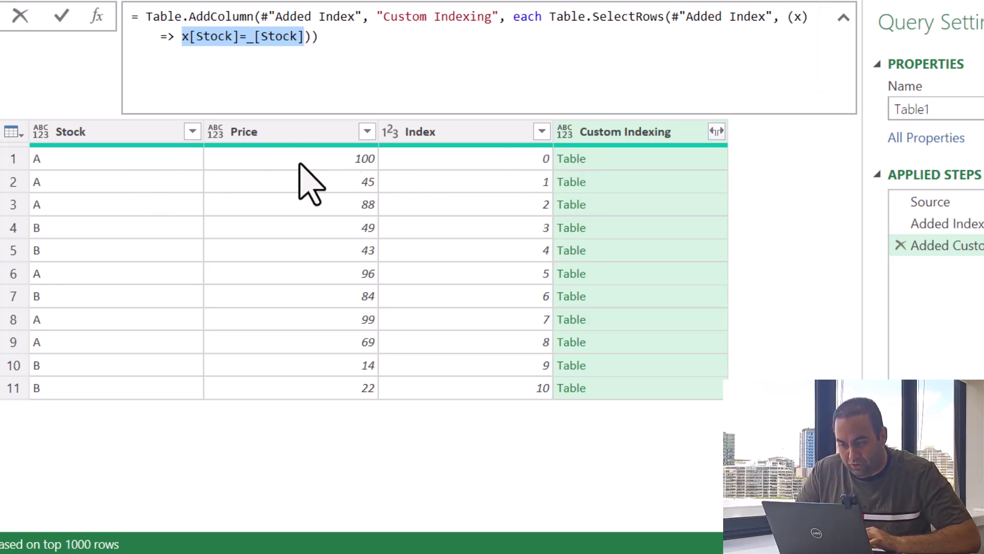
click(632, 160)
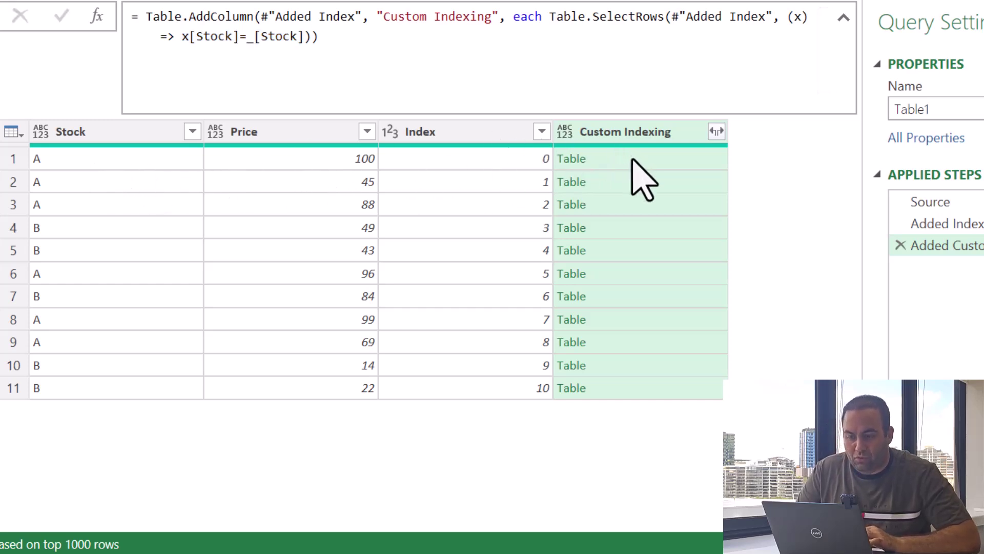
Enlarge the preview pane and compare row 5's stock B table with row 1's stock A table.
drag(236, 405, 241, 307)
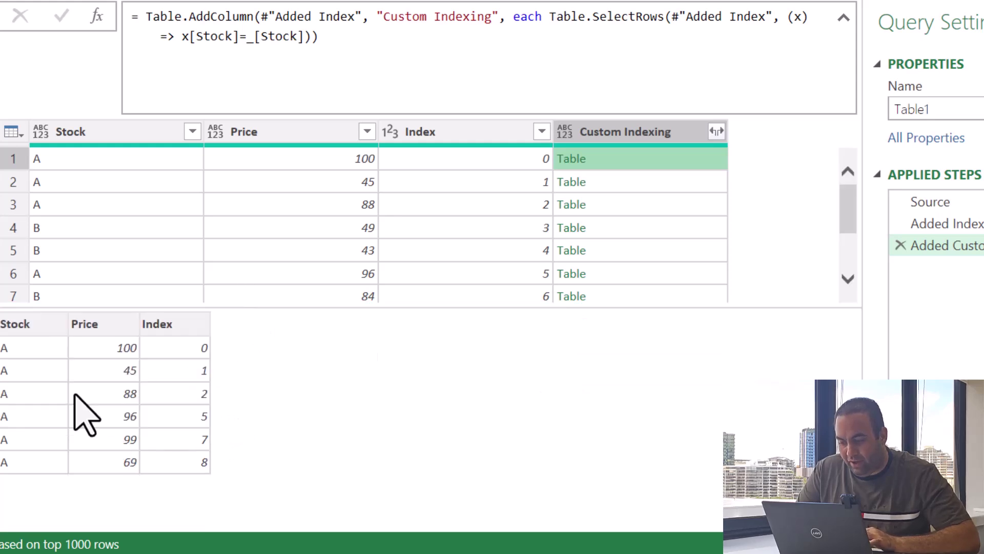
click(610, 251)
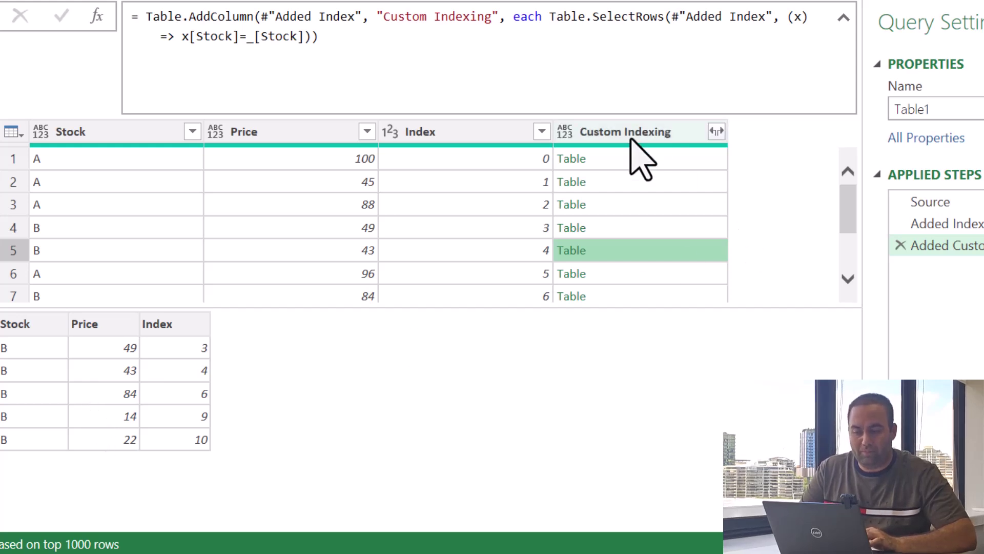
click(615, 158)
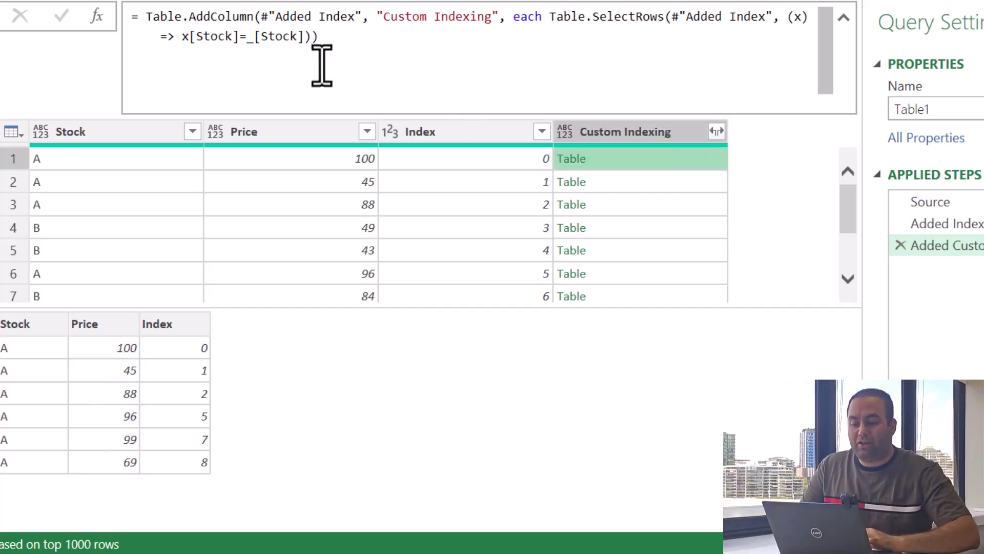
Add the condition 'and x[Index]<_[Index]' to the formula, correcting 'index' to 'Index'.
click(306, 36)
text(and )
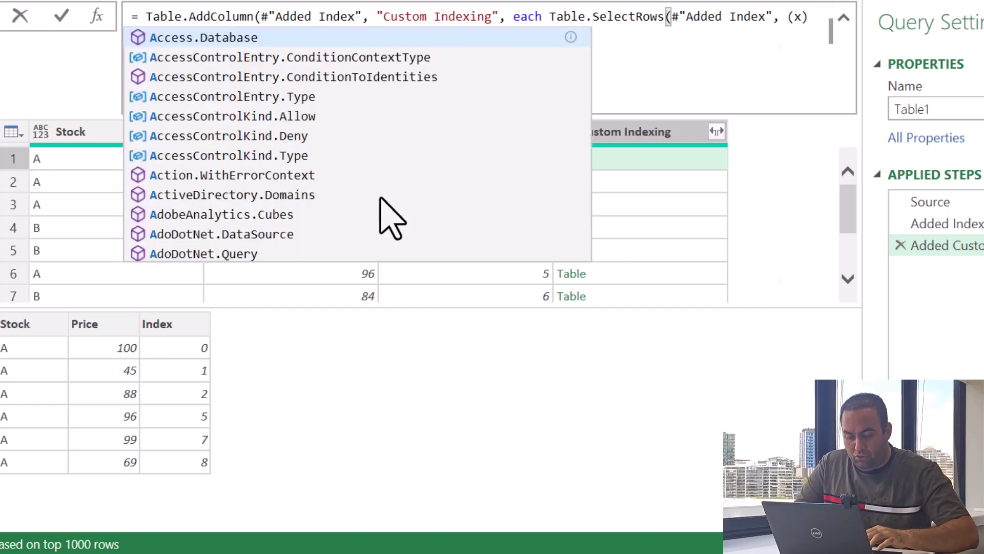
text(x[Stock]=_[Stock] and x[Index)
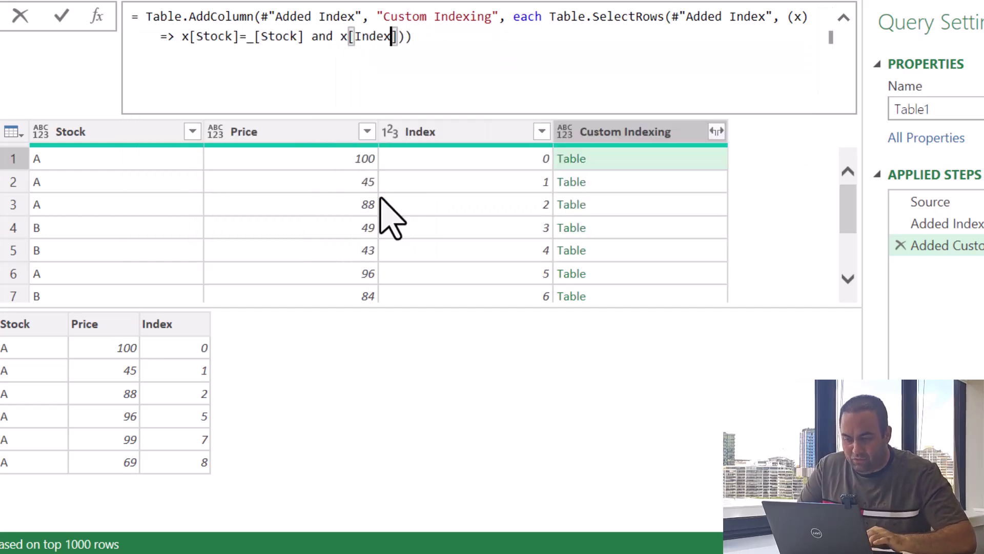
text(Index]<_[index)
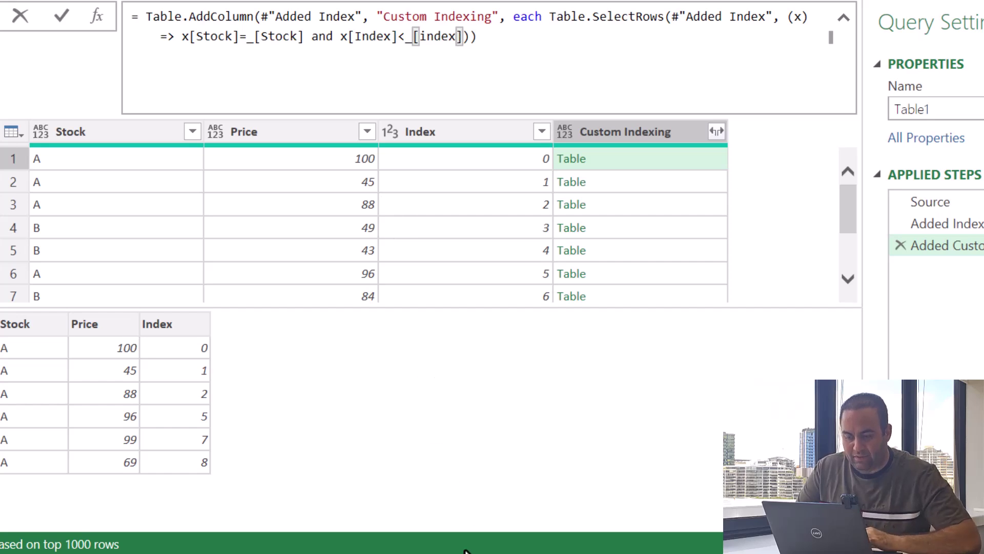
key(Return)
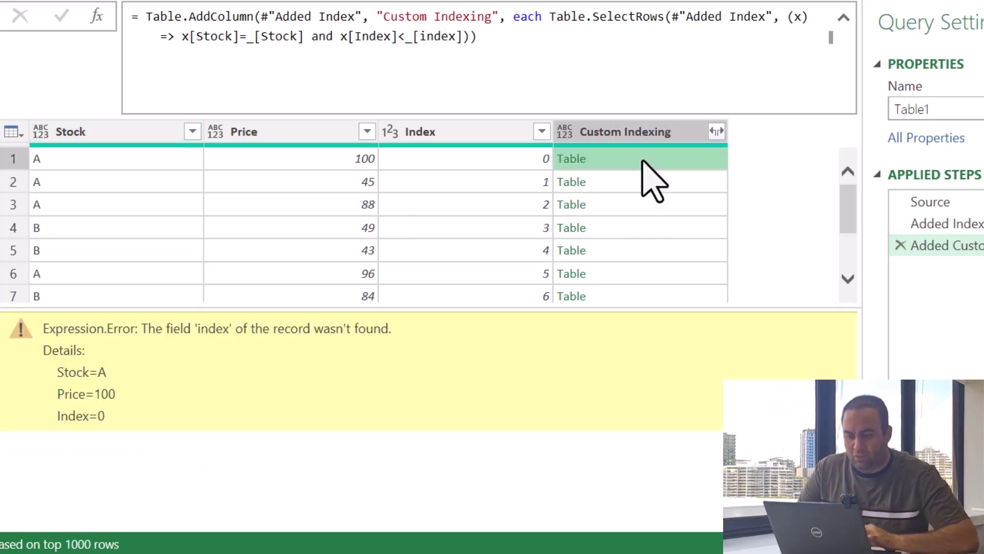
click(423, 37)
key(BackSpace)
text(I)
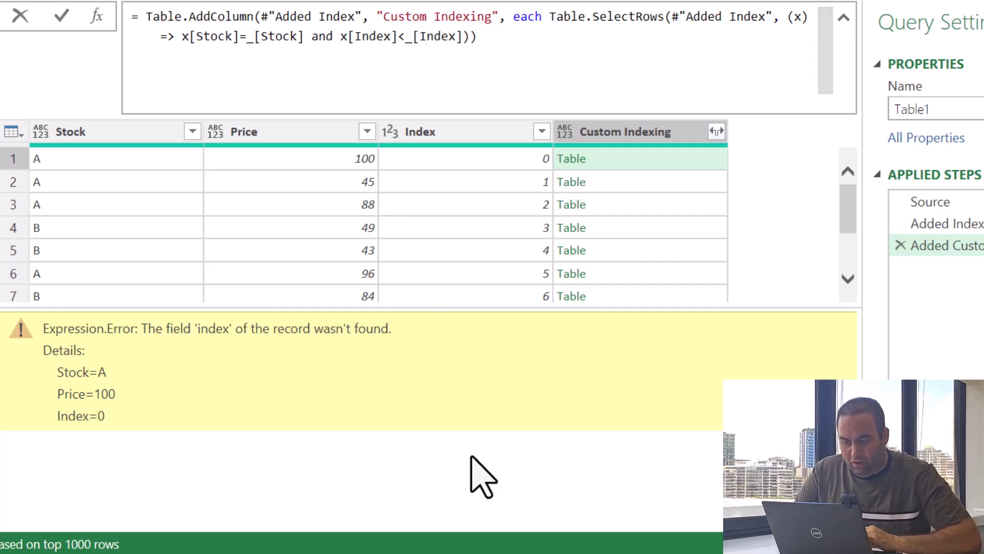
key(Return)
Preview rows 1, 2 and 3's nested tables; row 3 holds only Index 0 and 1.
click(647, 161)
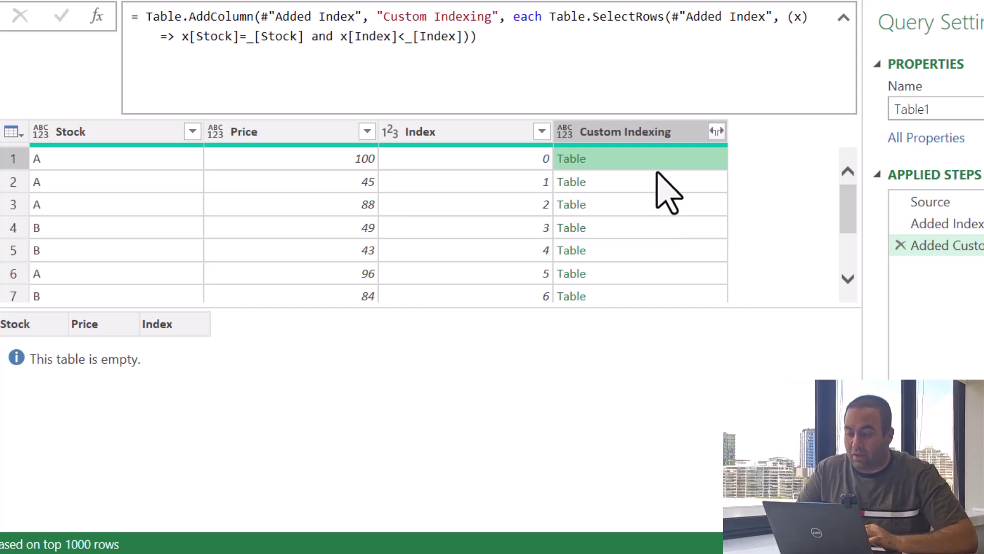
click(658, 177)
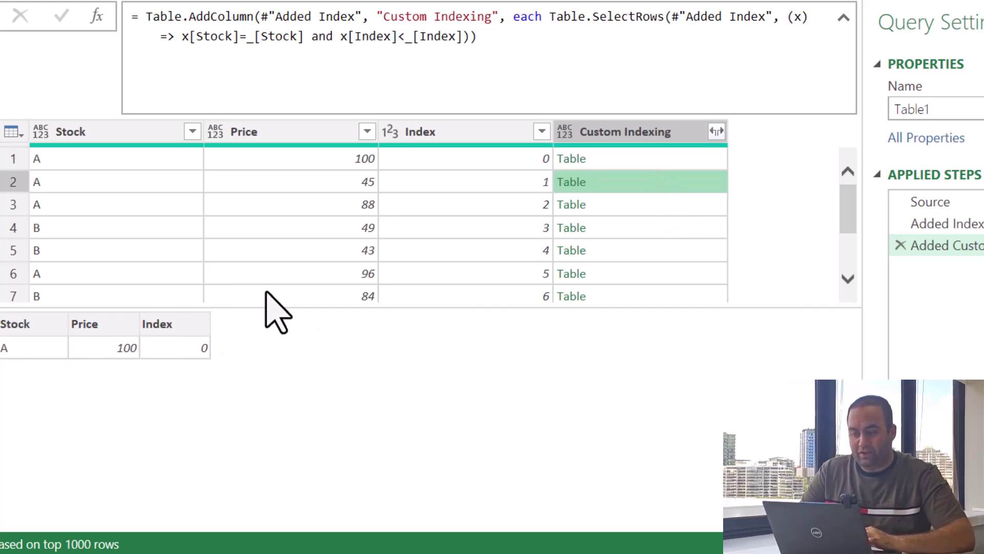
click(618, 208)
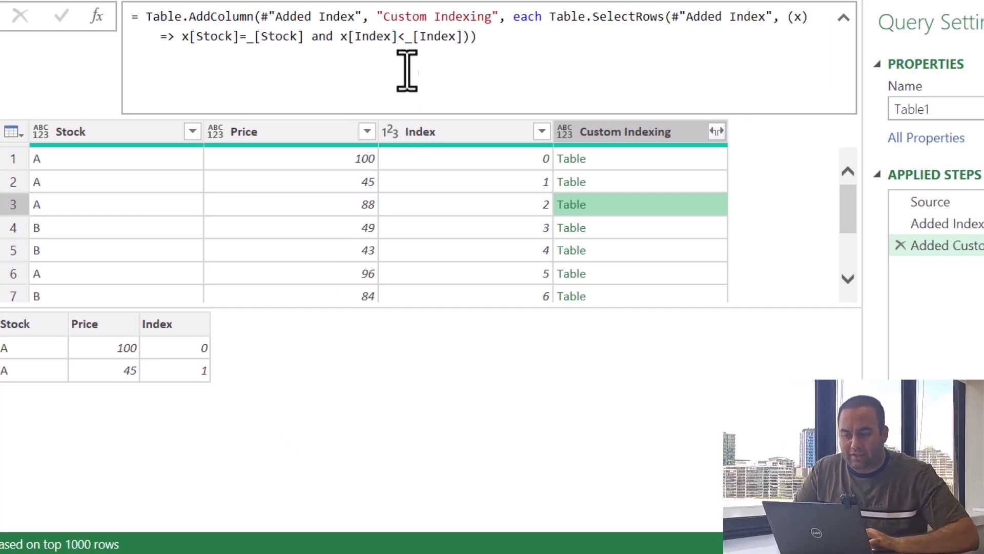
click(405, 37)
Change the comparison to <= and verify row 3 now lists stock A rows with Index 0, 1 and 2.
text(=)
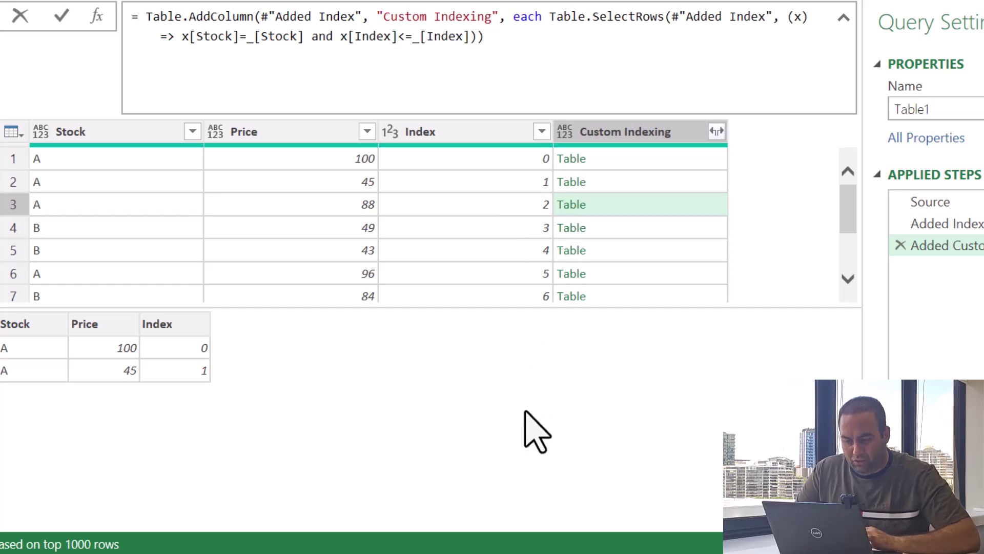
key(Return)
click(619, 158)
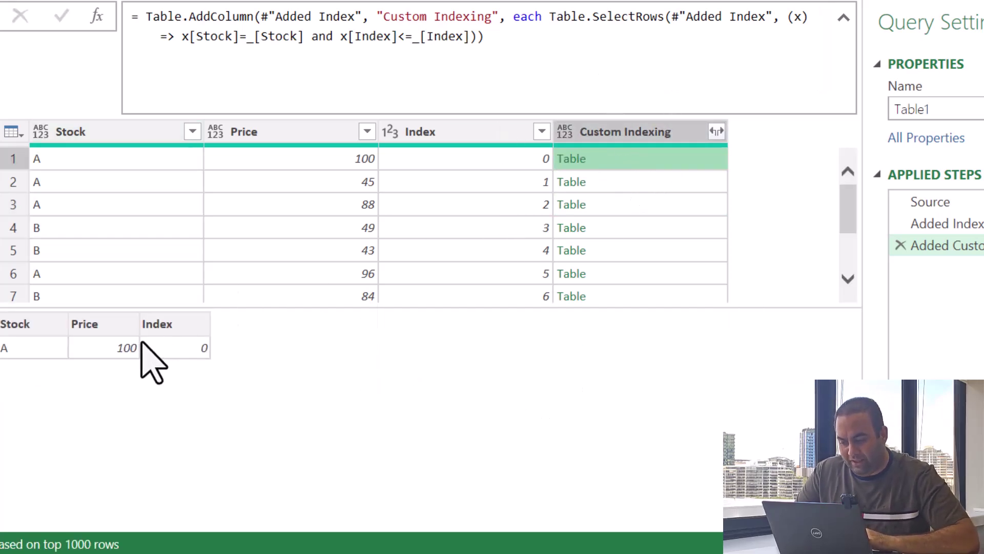
click(652, 183)
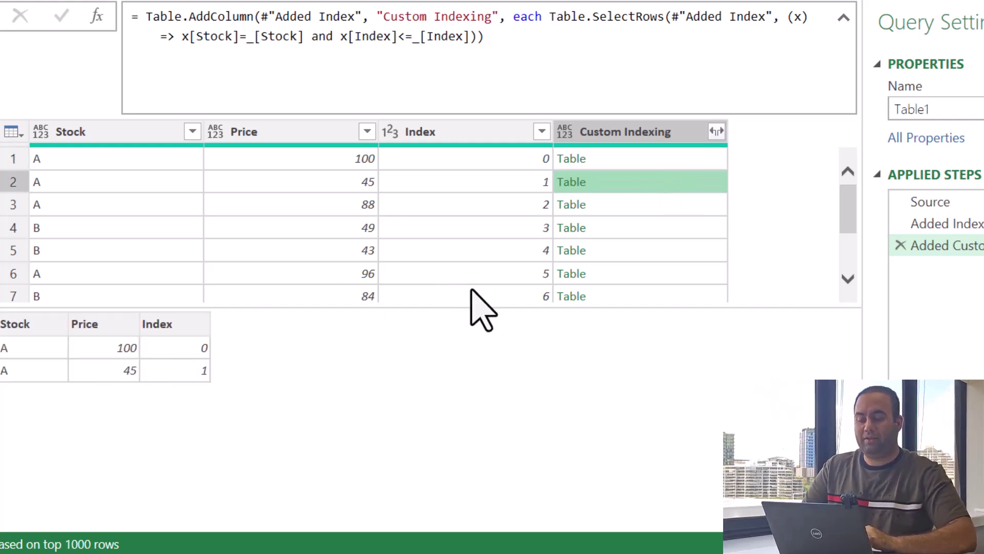
click(612, 208)
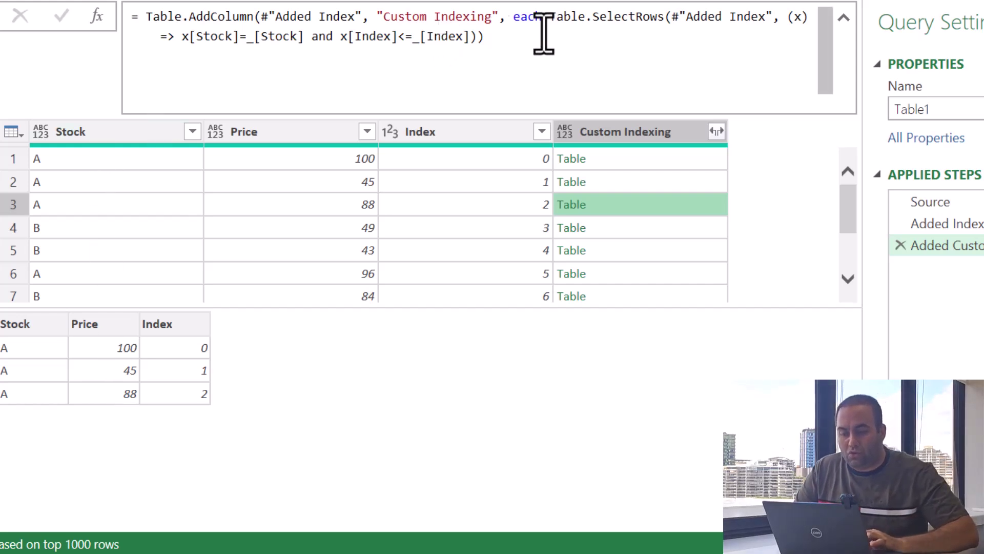
Wrap Table.SelectRows in Table.RowCount so Custom Indexing shows running counts per stock.
click(551, 18)
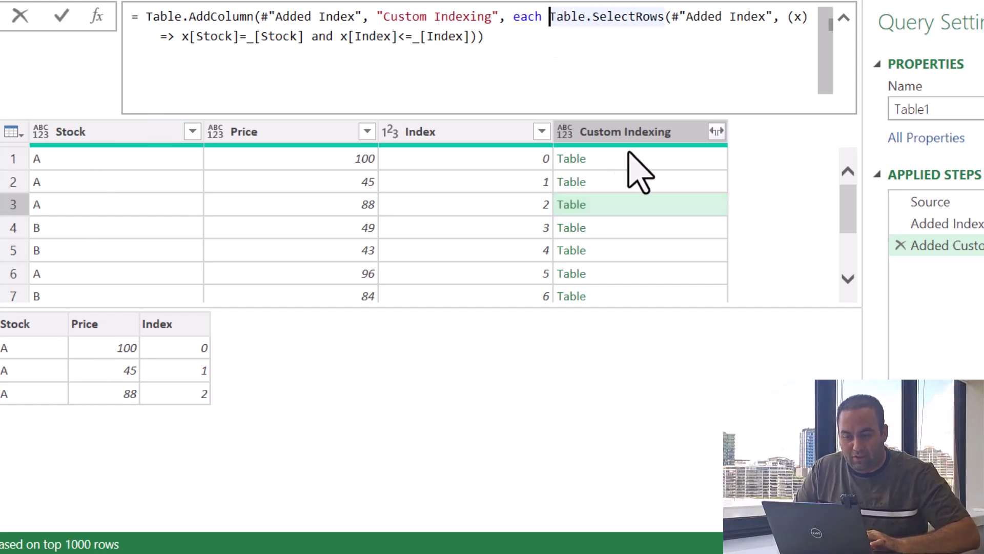
text(9)
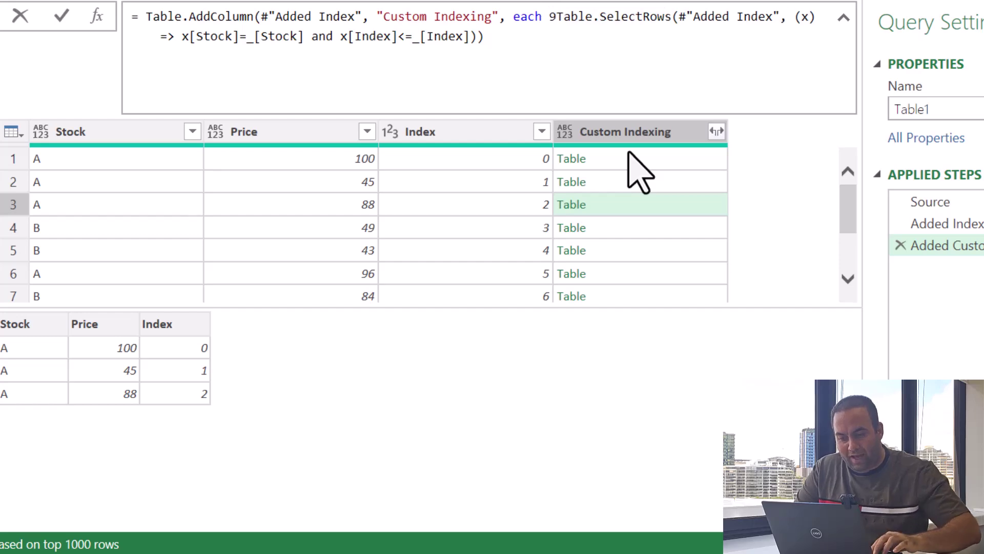
key(BackSpace)
text(()
key(Left)
text(T)
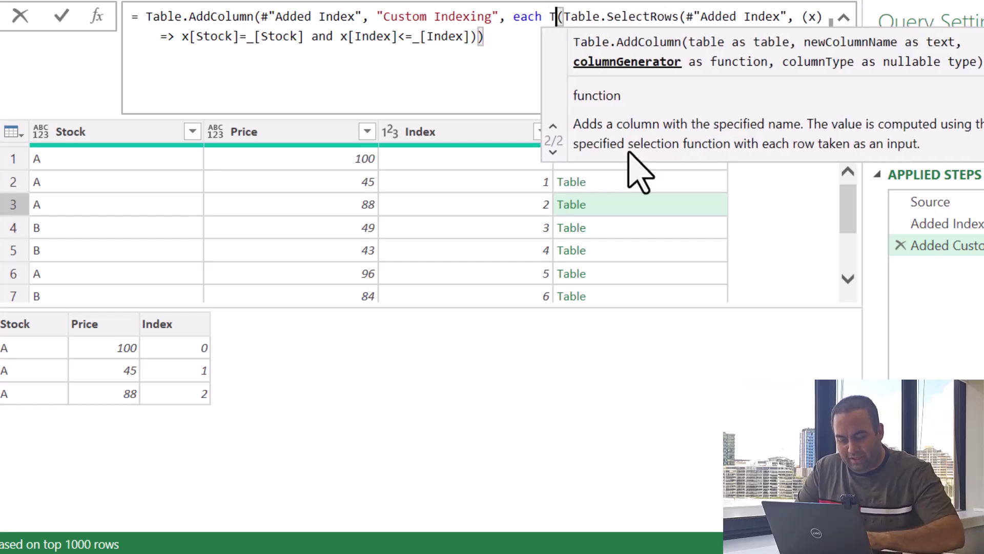
text(able.Row)
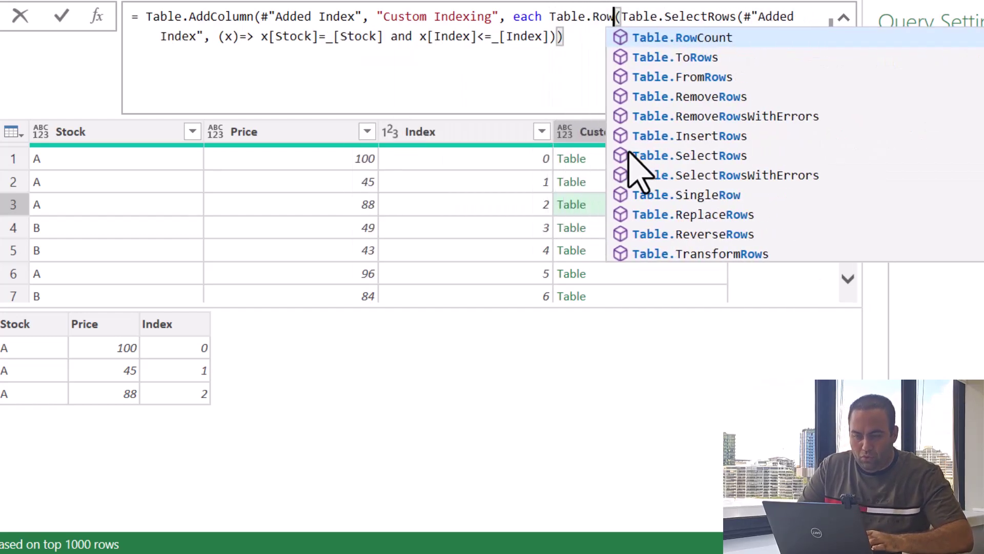
text(Count)
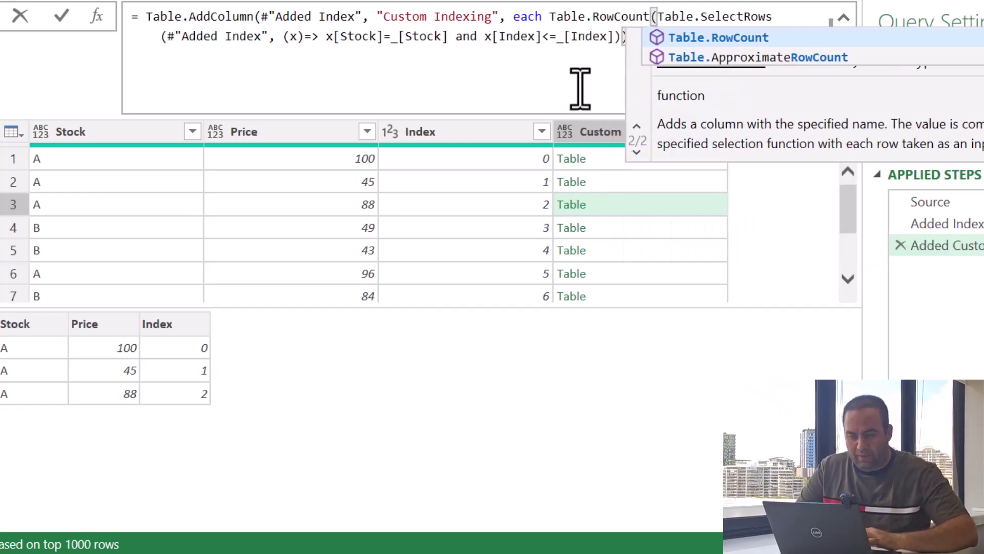
click(558, 41)
click(645, 37)
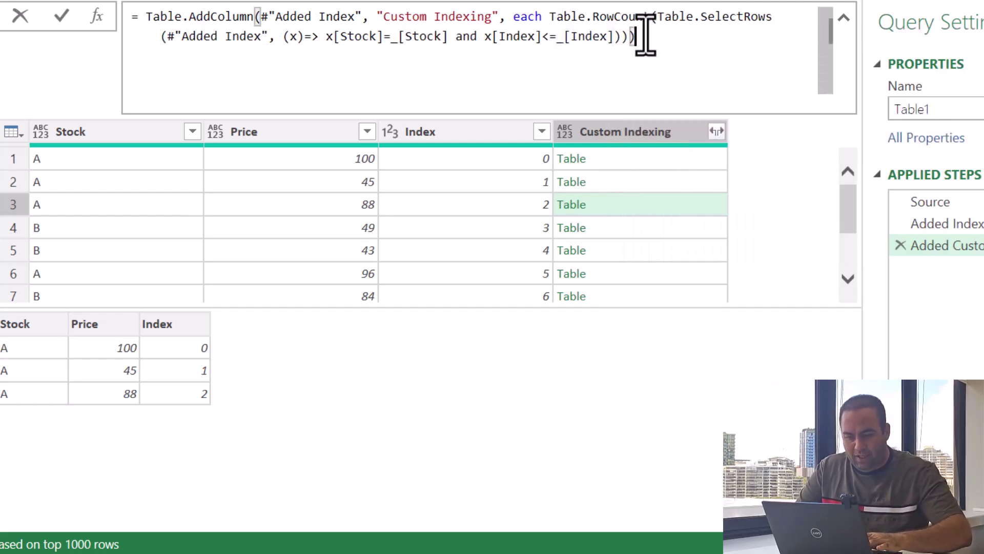
click(567, 395)
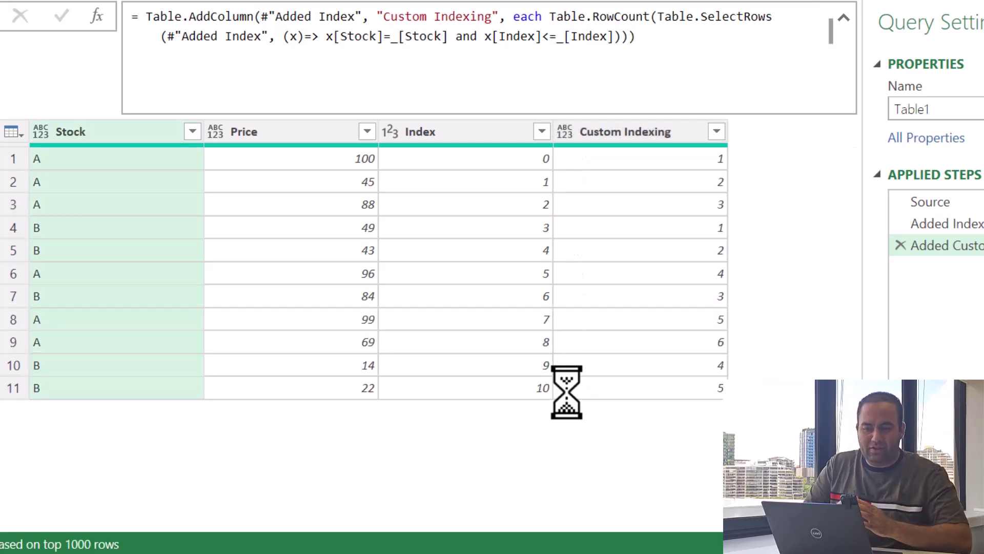